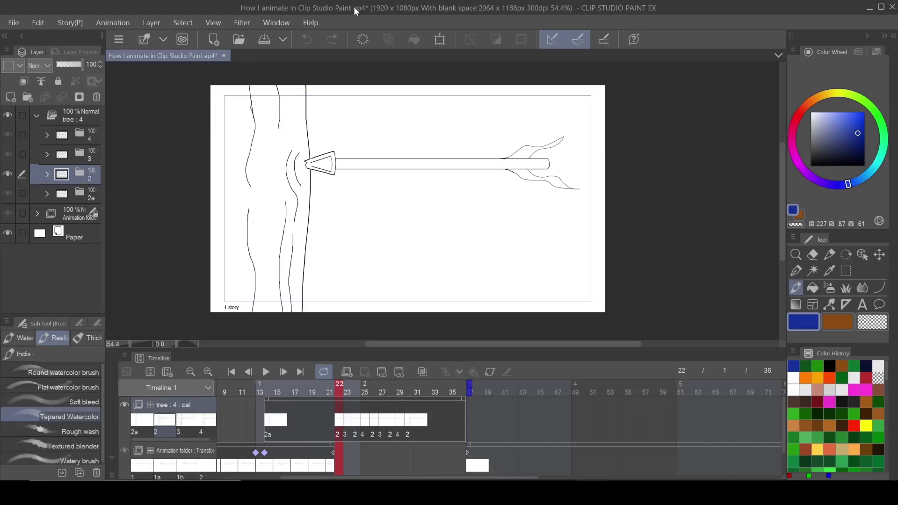
Step: Try rotating, shrinking and skewing the arrow cel, then cancel the transform
click(440, 41)
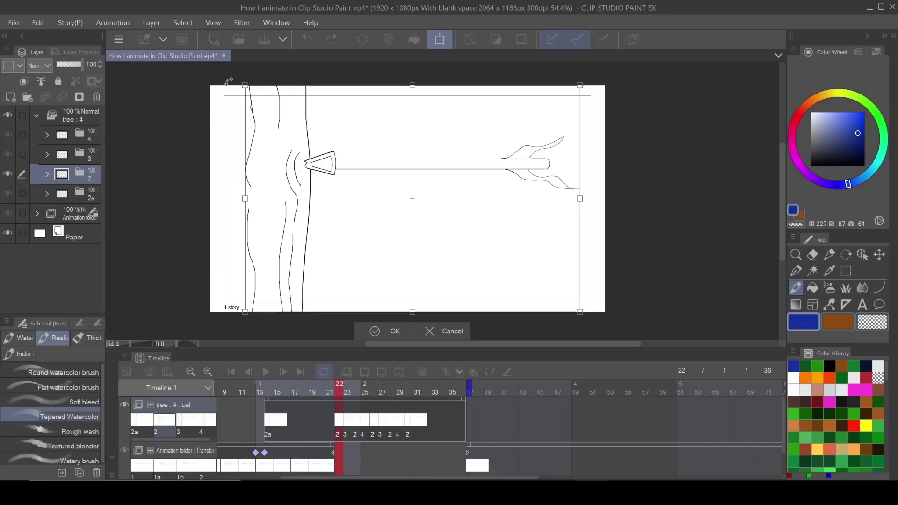
mouse_move(228, 82)
mouse_down()
mouse_move(220, 225)
mouse_move(209, 146)
mouse_move(270, 50)
mouse_up()
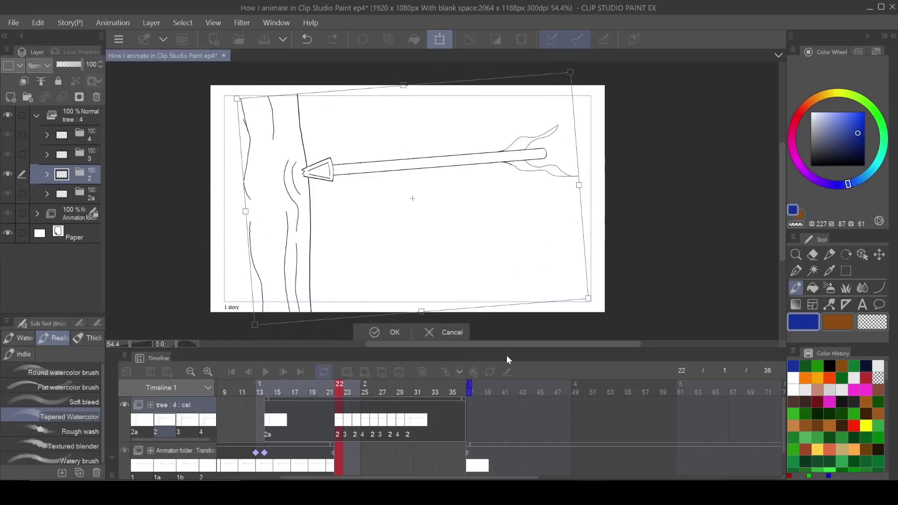
click(432, 331)
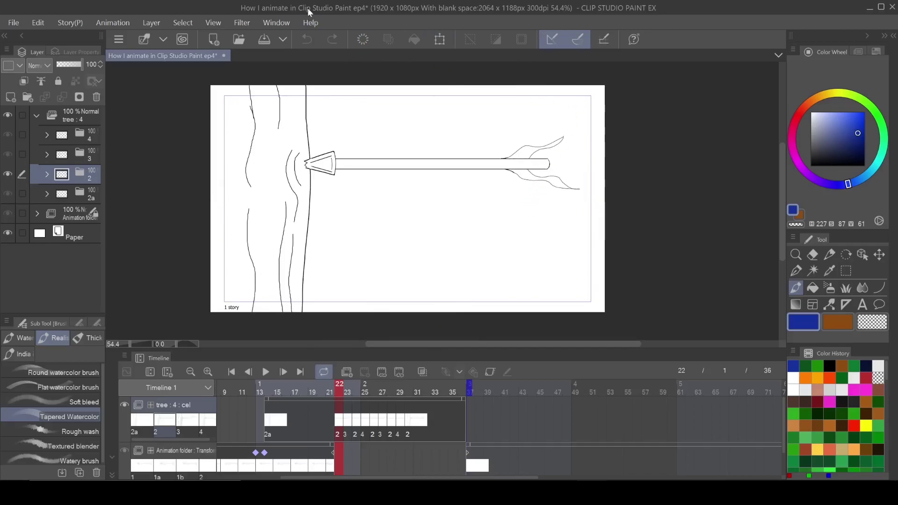
click(440, 41)
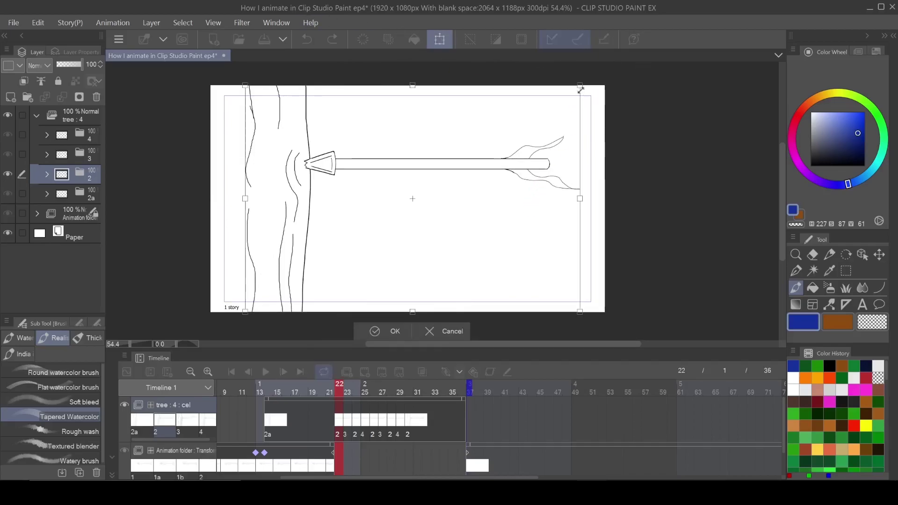
mouse_move(580, 89)
mouse_down()
mouse_move(429, 189)
mouse_move(559, 96)
mouse_up()
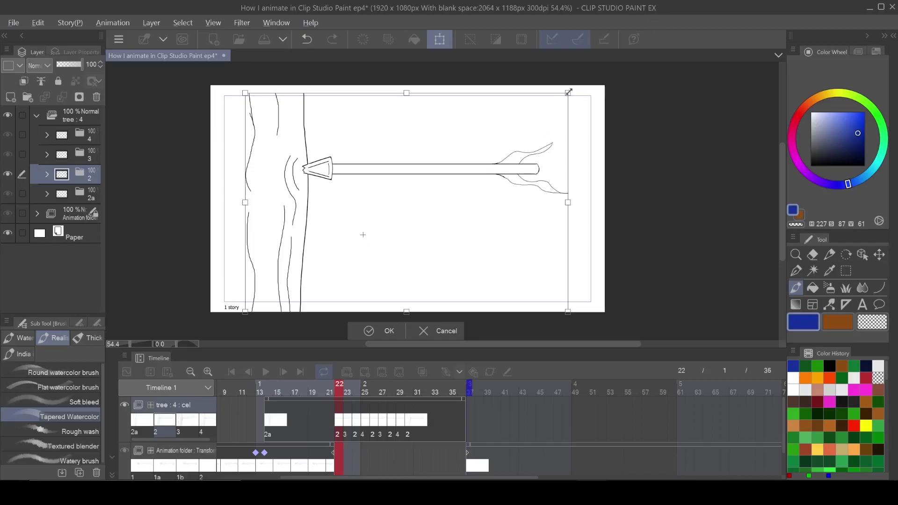
mouse_move(568, 92)
mouse_down()
mouse_move(530, 121)
mouse_move(556, 100)
mouse_up()
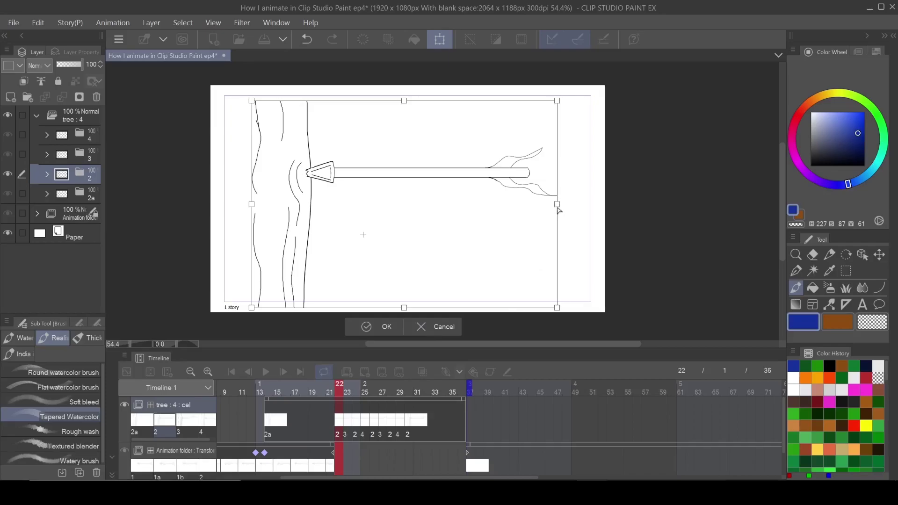
drag(557, 205, 515, 238)
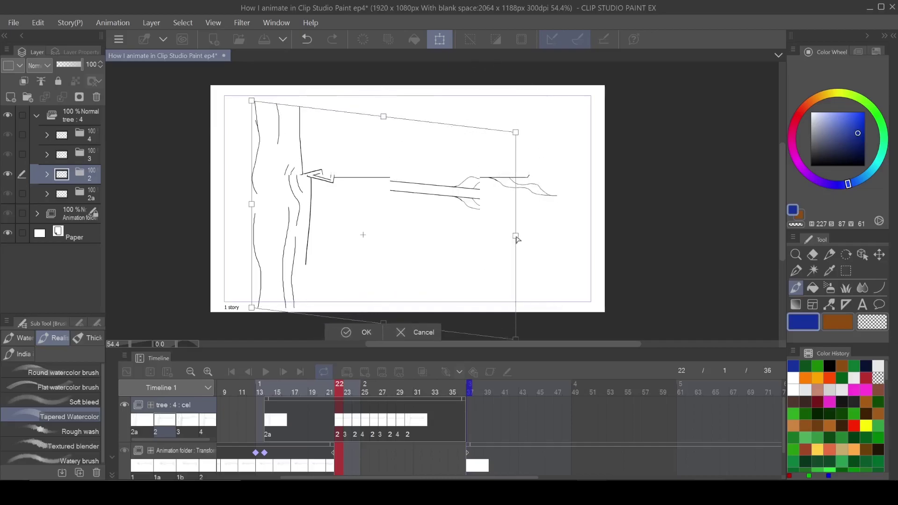
mouse_move(515, 239)
mouse_down()
mouse_move(547, 172)
mouse_move(549, 200)
mouse_up()
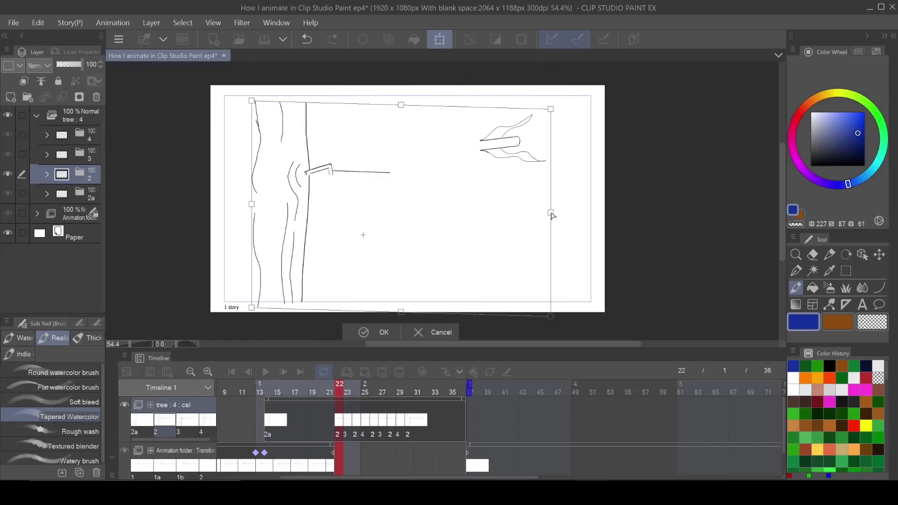
click(418, 324)
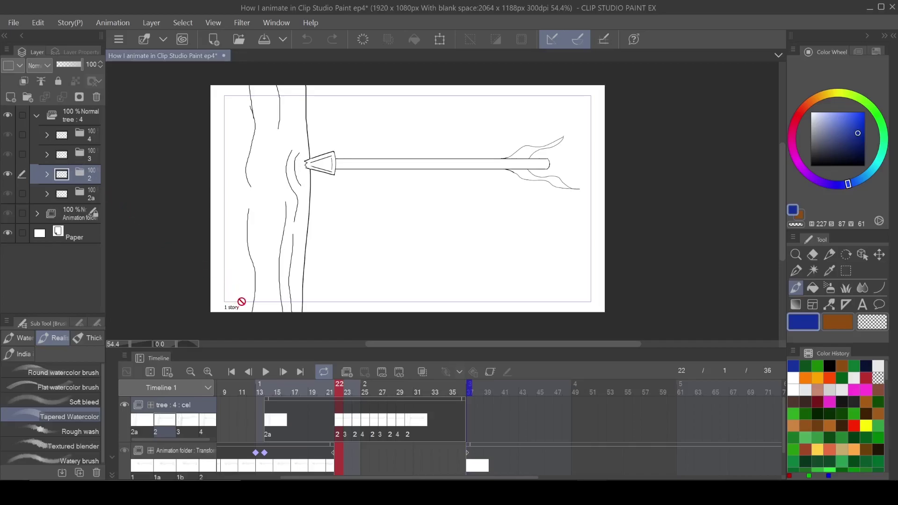
Step: Test flipping and mirroring the arrow cel, then close the transform leaving it unchanged
click(440, 41)
right_click(538, 201)
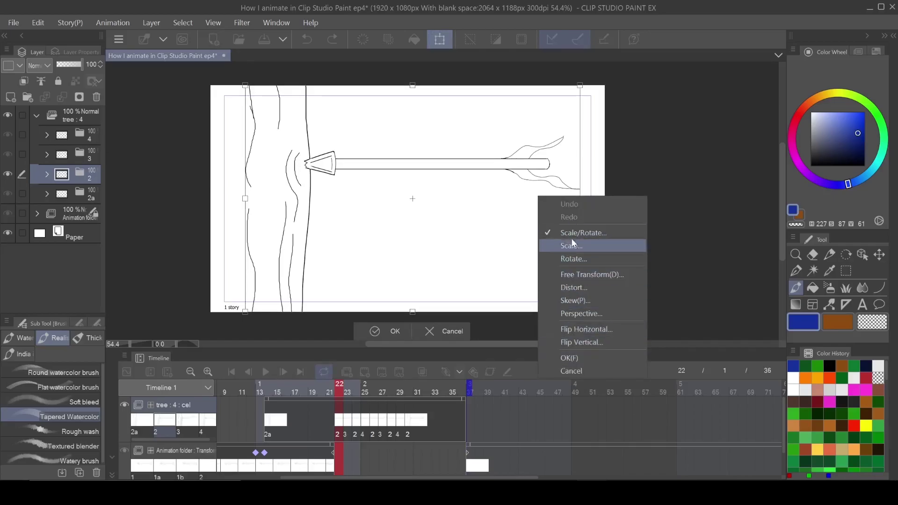
click(584, 342)
right_click(425, 188)
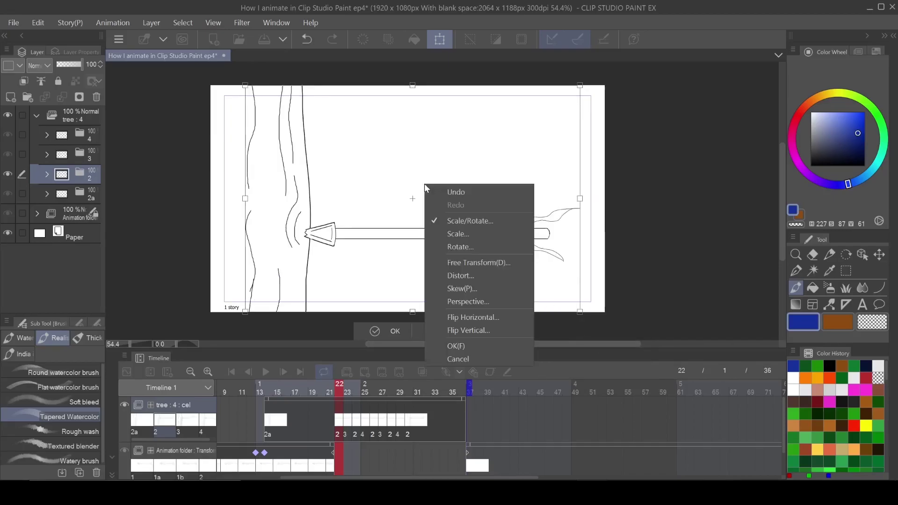
click(463, 315)
right_click(495, 164)
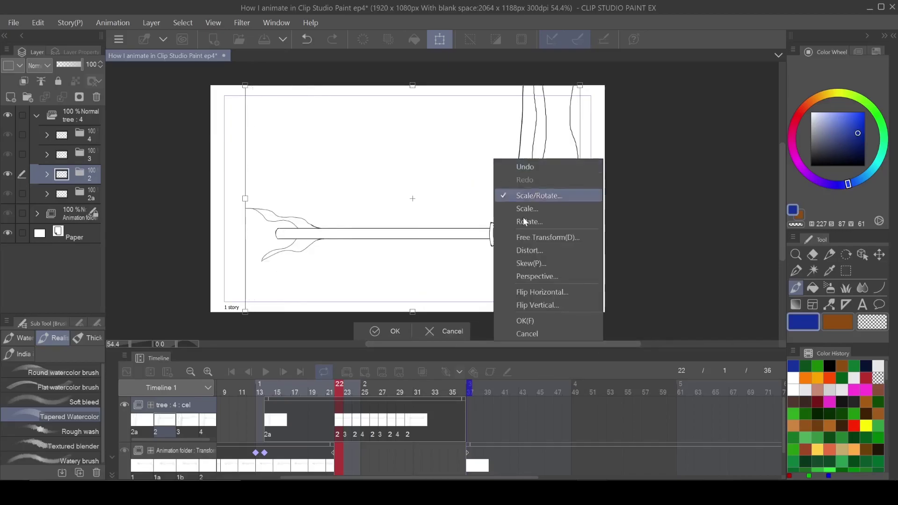
click(539, 293)
right_click(468, 200)
click(505, 342)
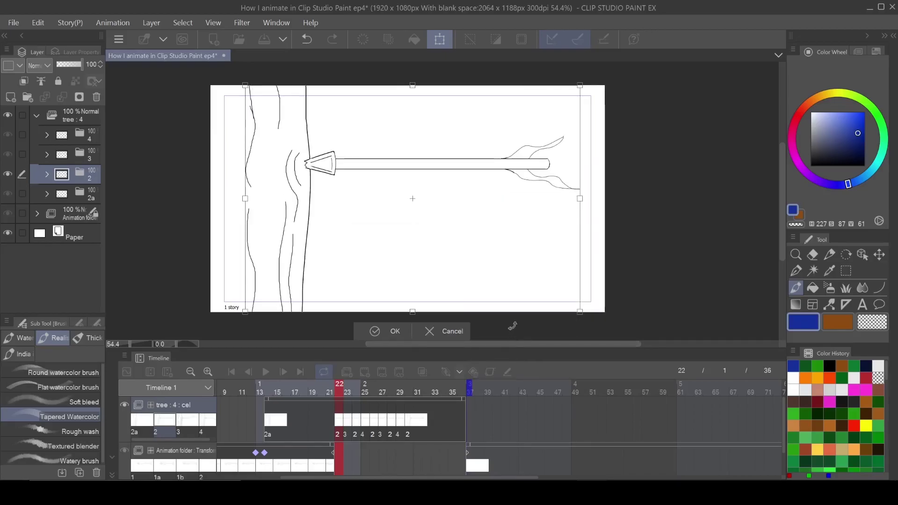
click(430, 328)
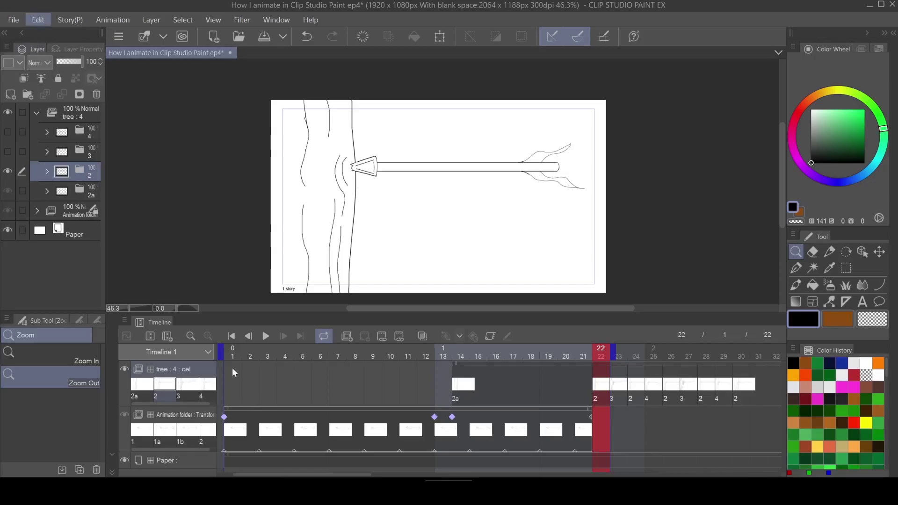
Step: Try the Mesh transformation on the arrow cel, then cancel it
click(38, 19)
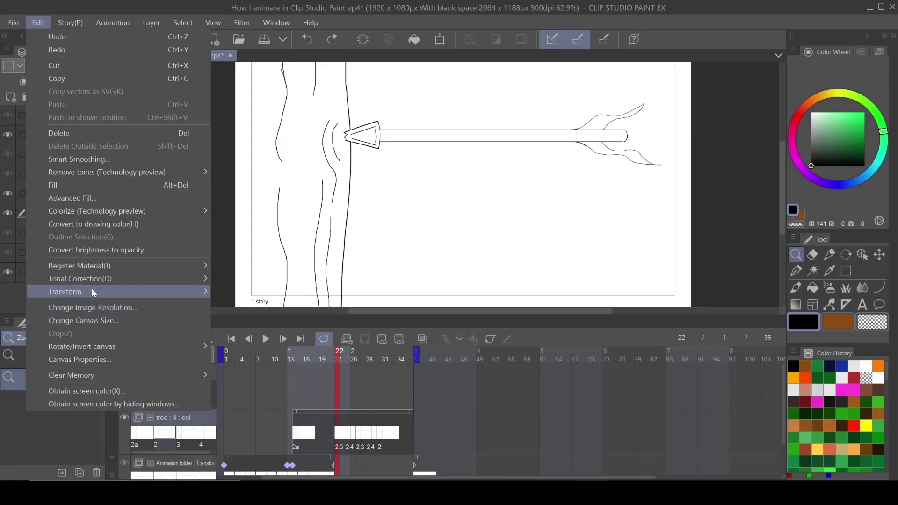
mouse_move(65, 293)
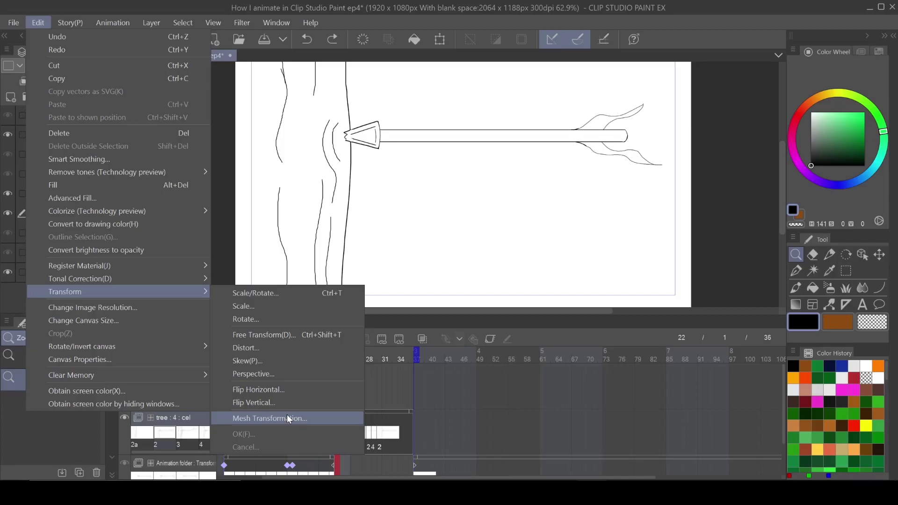
click(287, 419)
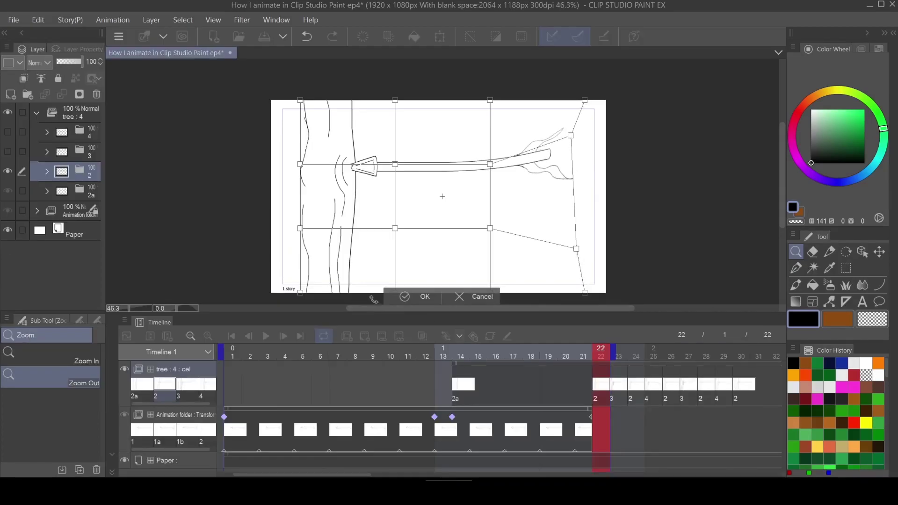
click(466, 295)
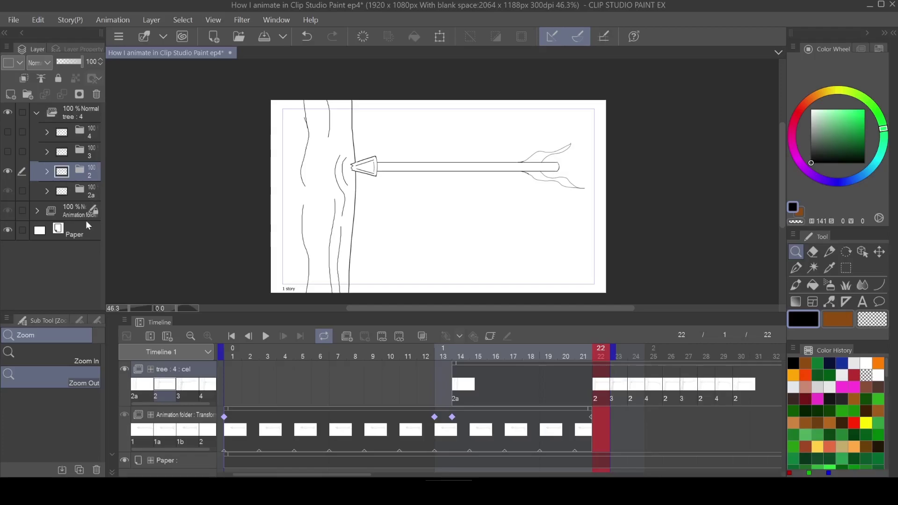
Step: Select the drawing layer inside folder 2, toggle its visibility, and dismiss a transform
click(48, 172)
click(82, 193)
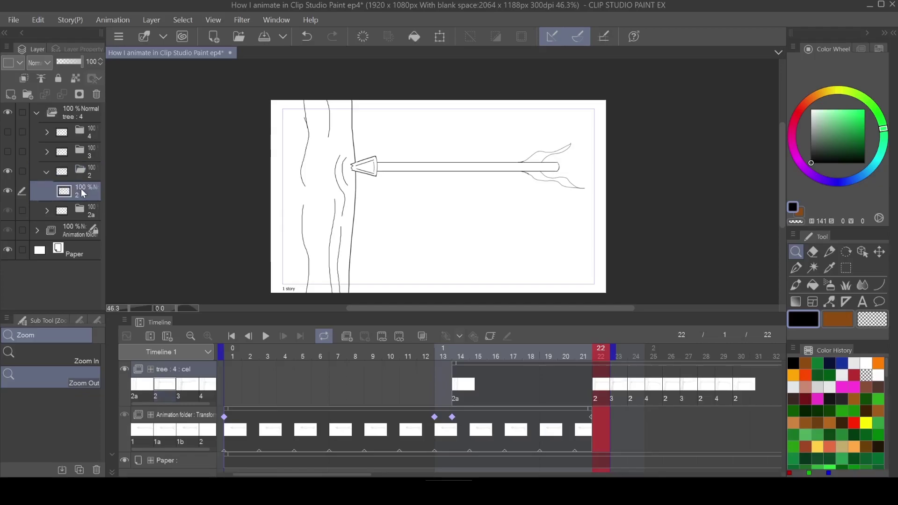
click(8, 191)
click(8, 191)
click(440, 36)
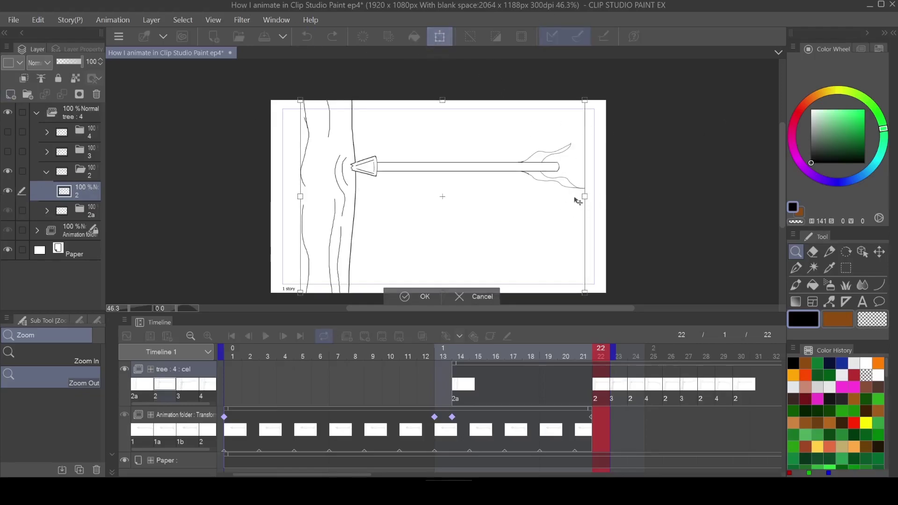
click(480, 296)
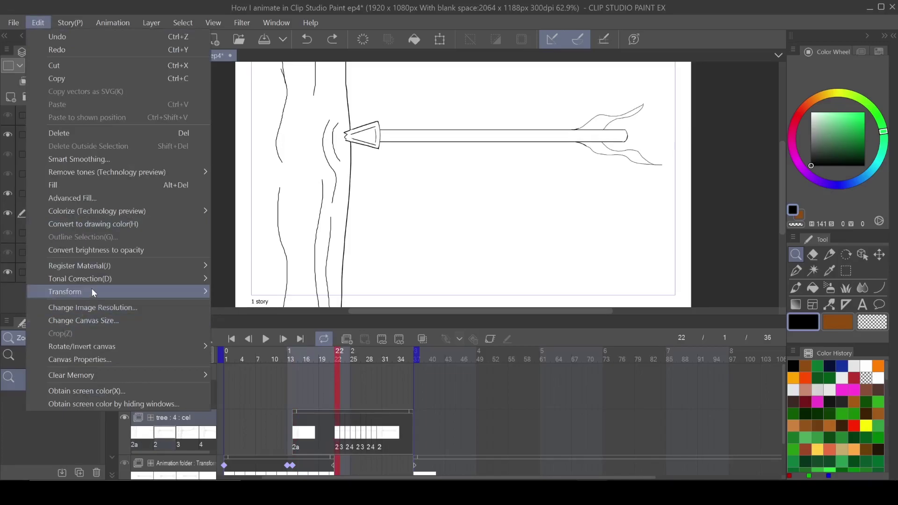
Step: Mesh-warp the arrow's tail upward, apply it, then undo the bend
mouse_move(64, 291)
click(287, 413)
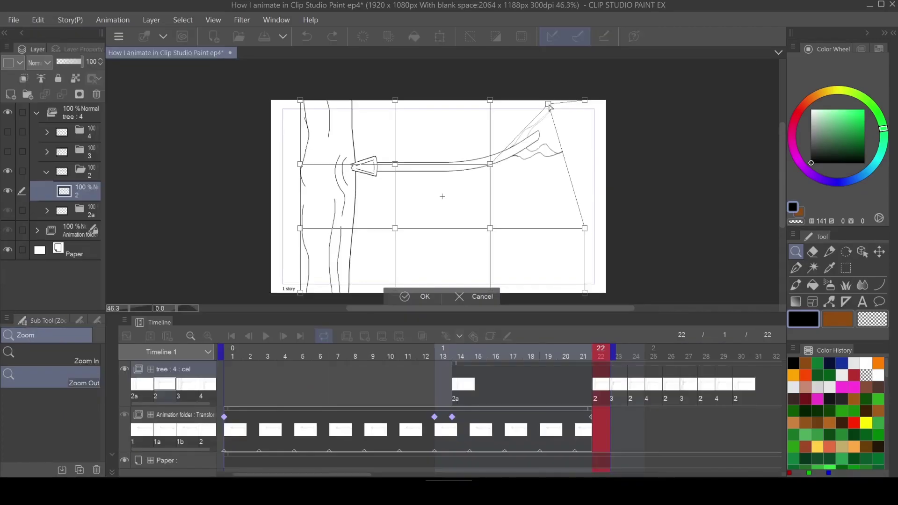
drag(588, 101, 518, 71)
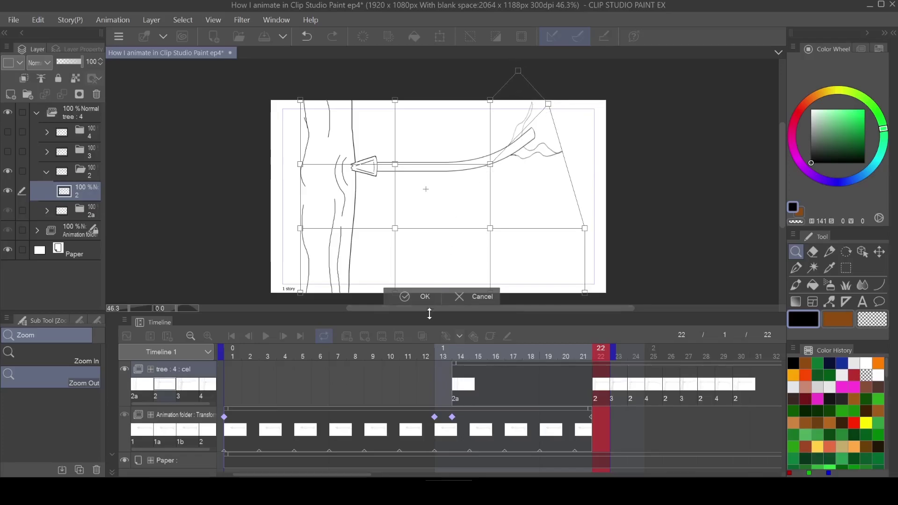
click(415, 297)
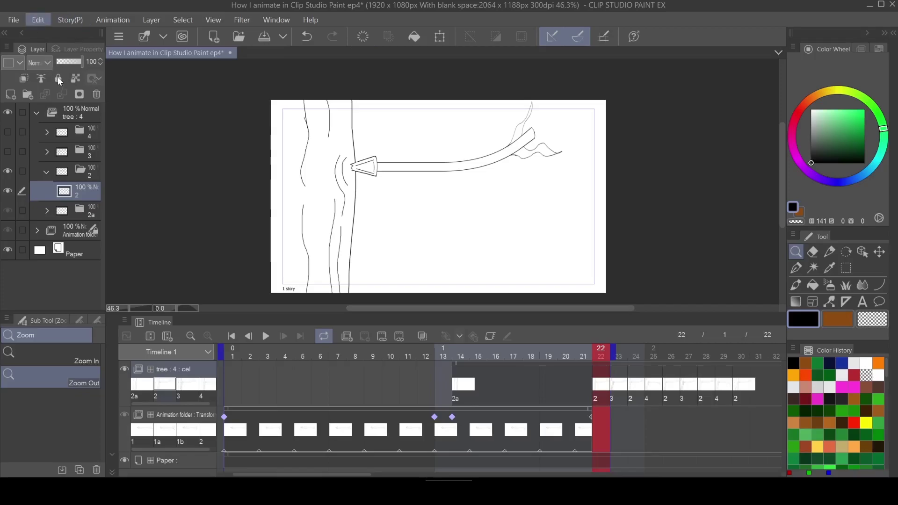
key(ctrl+z)
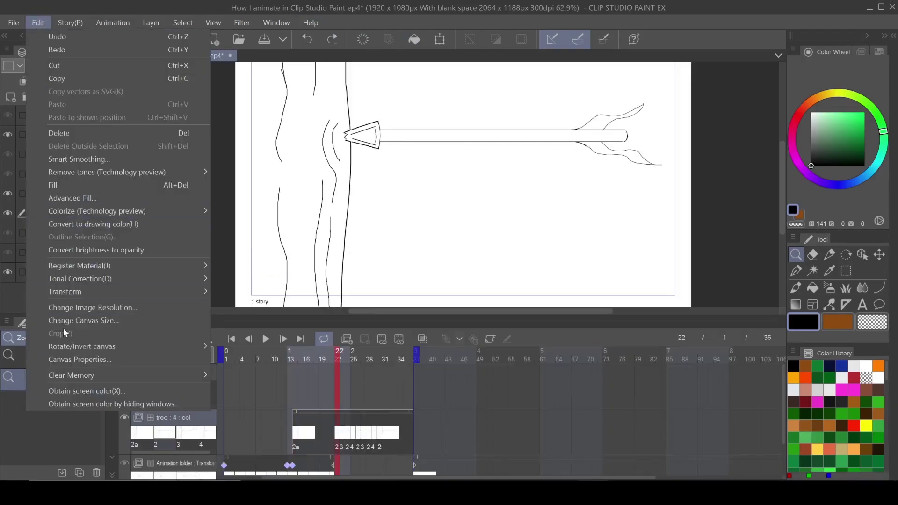
mouse_move(65, 292)
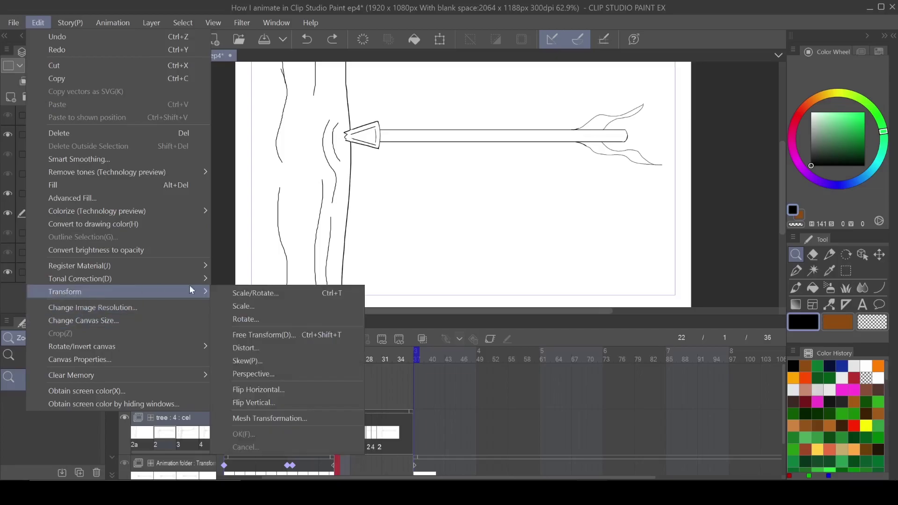
Step: Mesh-warp the arrow into a downward curve, apply it, then undo the bend
click(288, 419)
drag(584, 228, 506, 270)
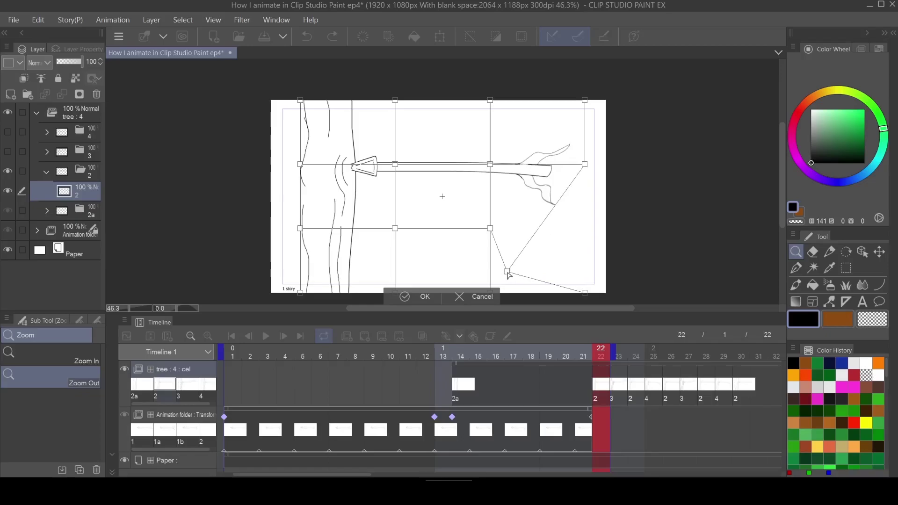
mouse_move(584, 163)
mouse_down()
mouse_move(545, 234)
mouse_move(549, 225)
mouse_up()
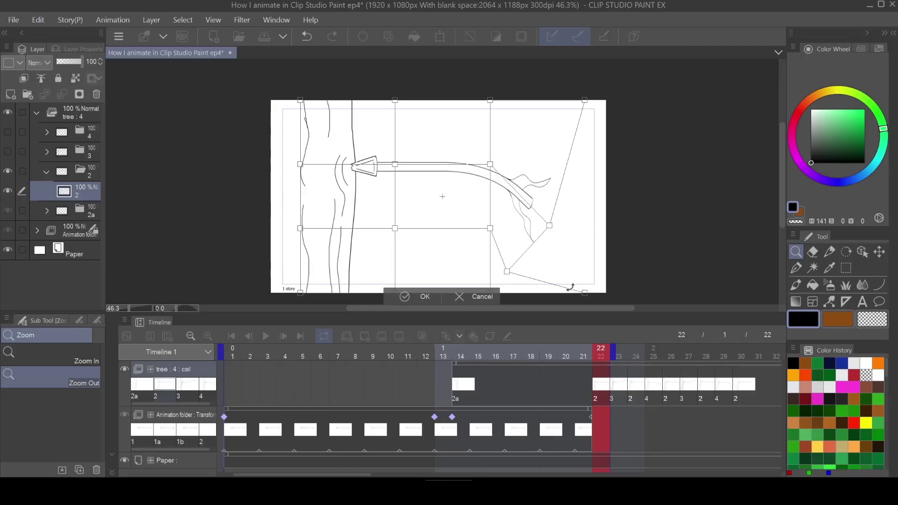
mouse_move(584, 291)
mouse_down()
mouse_move(570, 300)
mouse_move(501, 291)
mouse_up()
click(414, 296)
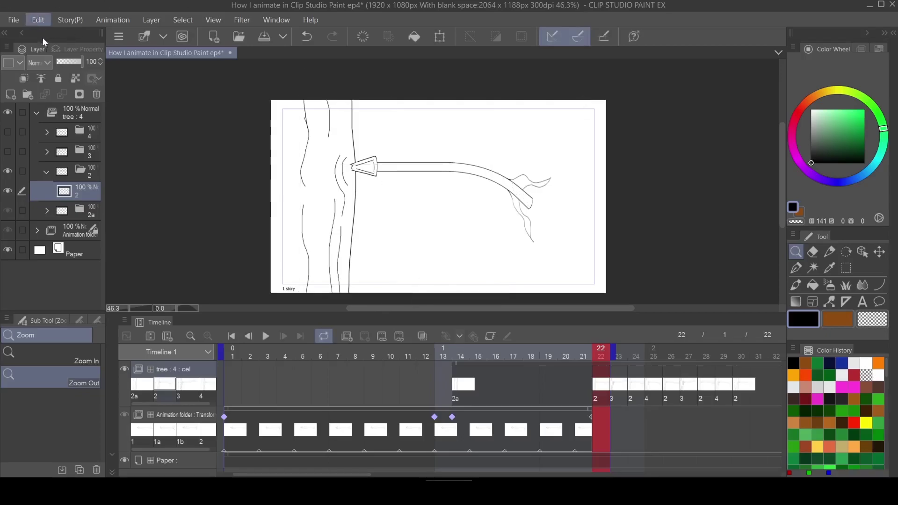
key(ctrl+z)
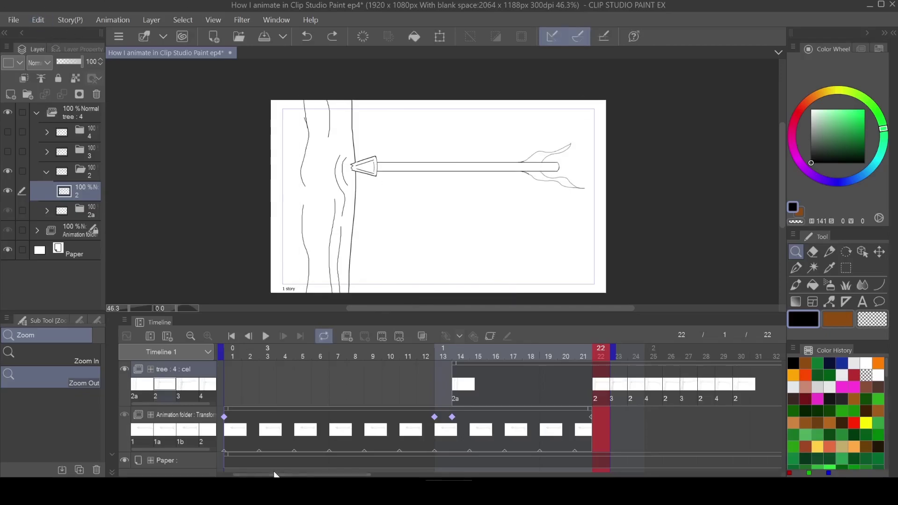
drag(271, 475, 328, 469)
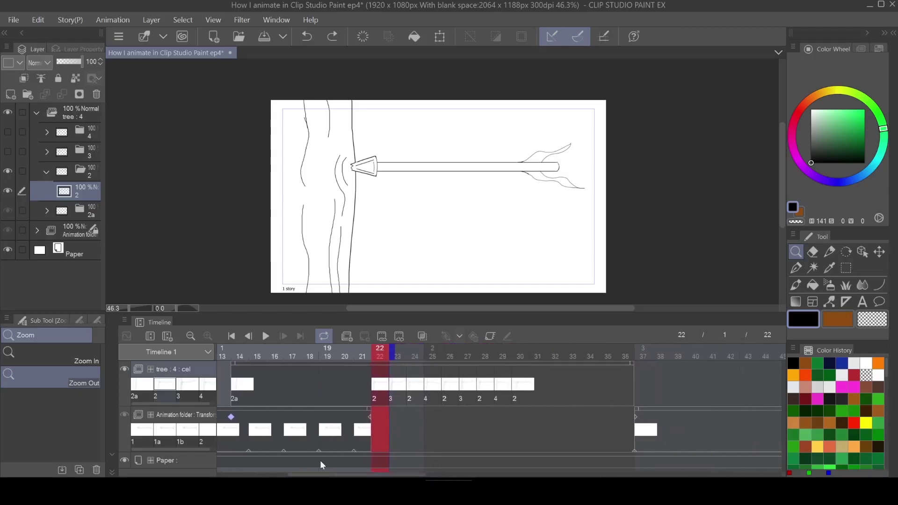
Step: Collapse folder 2, select cel folder 4, and extend the animation end to frame 36
click(46, 172)
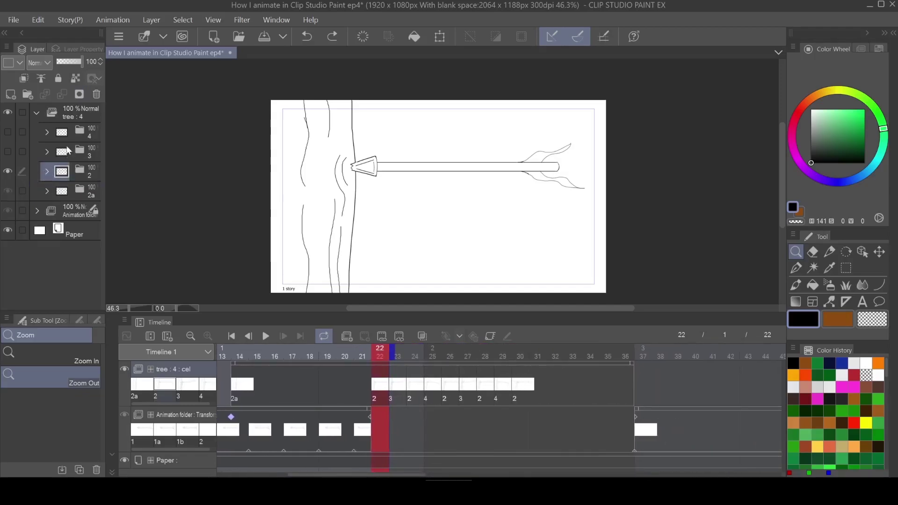
click(87, 130)
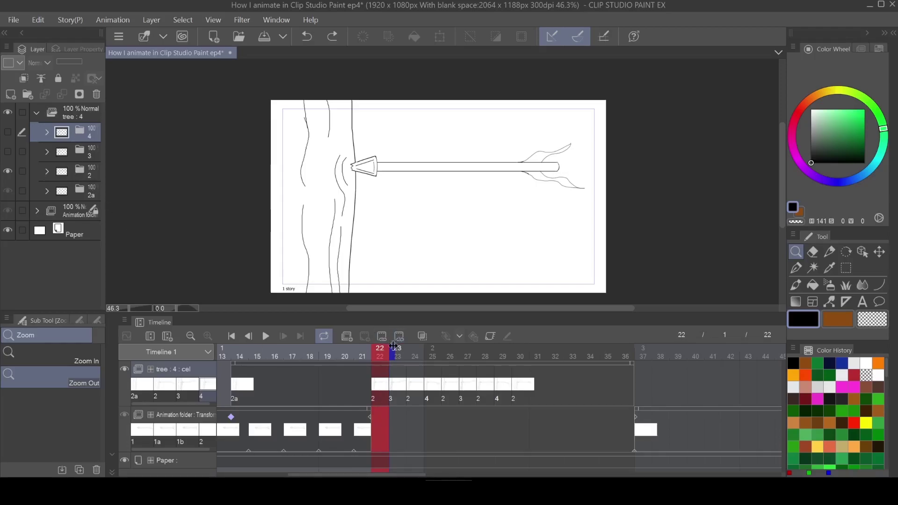
drag(400, 348, 639, 351)
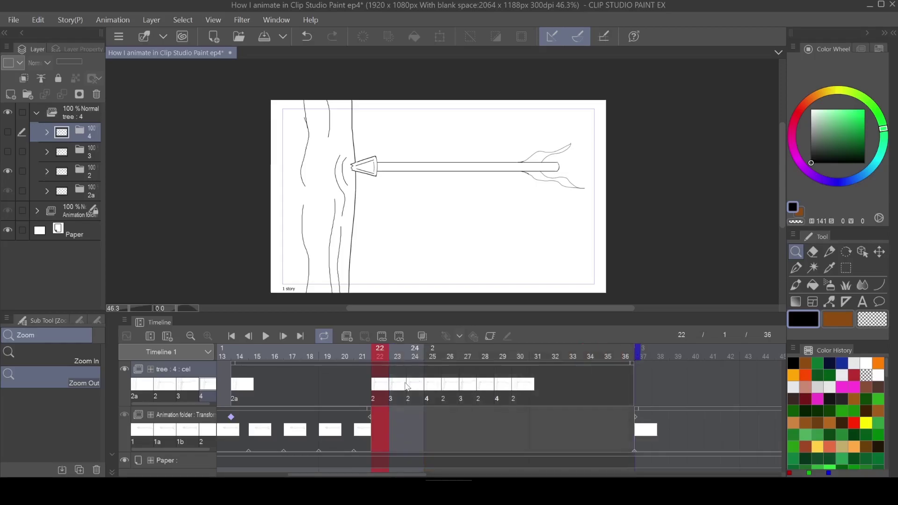
Step: Step through impact frames 22–30 to check the straight and bent arrow cels
click(392, 394)
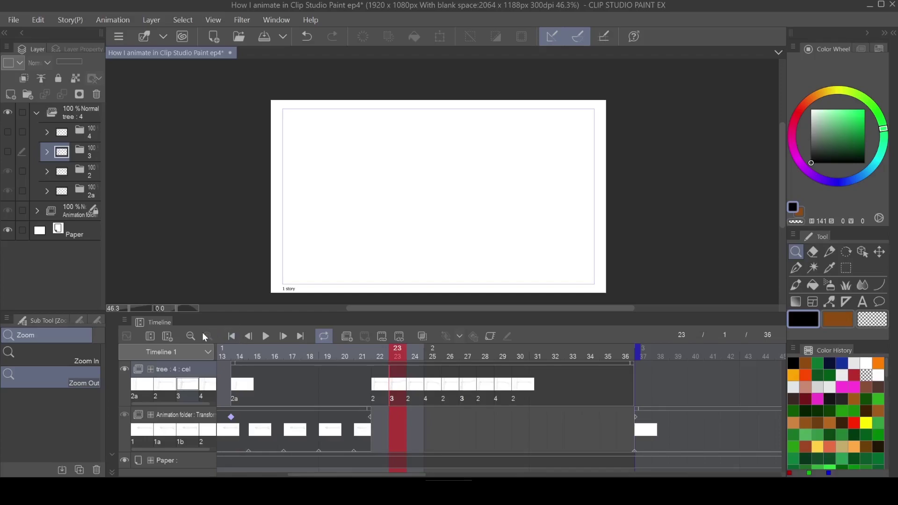
click(379, 390)
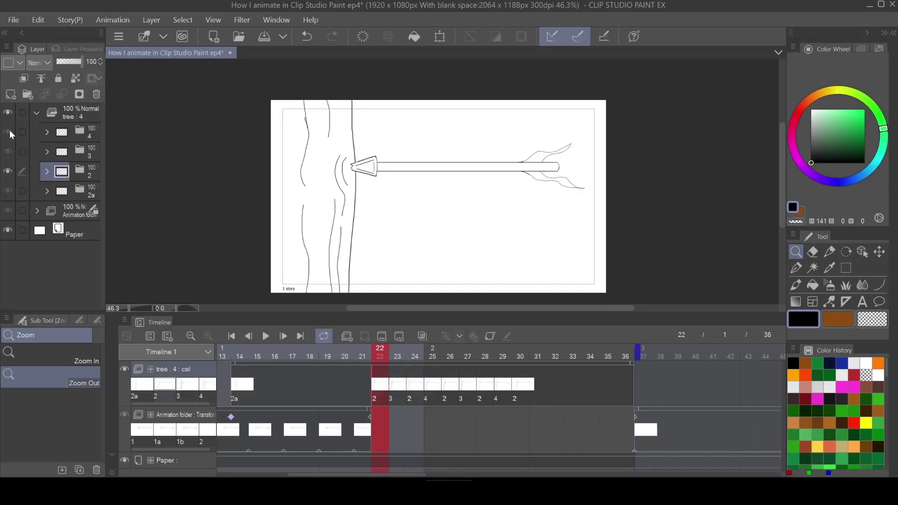
click(395, 387)
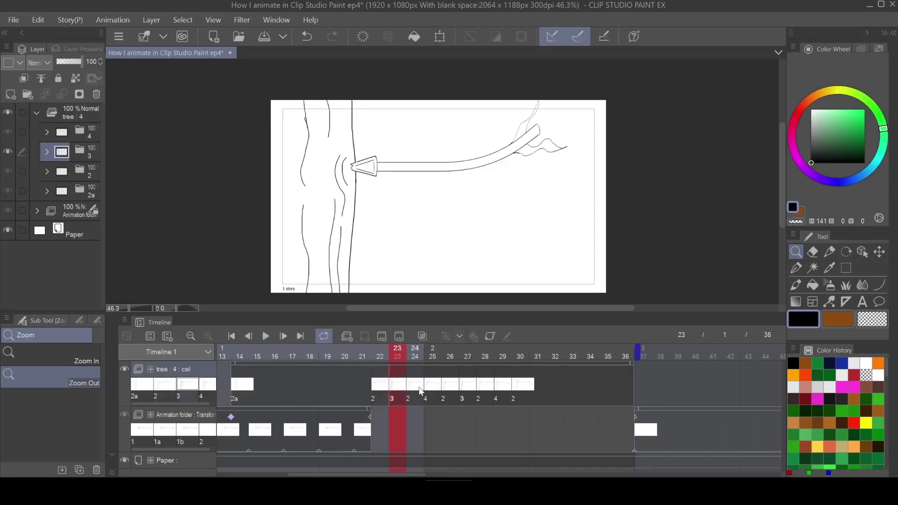
click(417, 391)
click(430, 388)
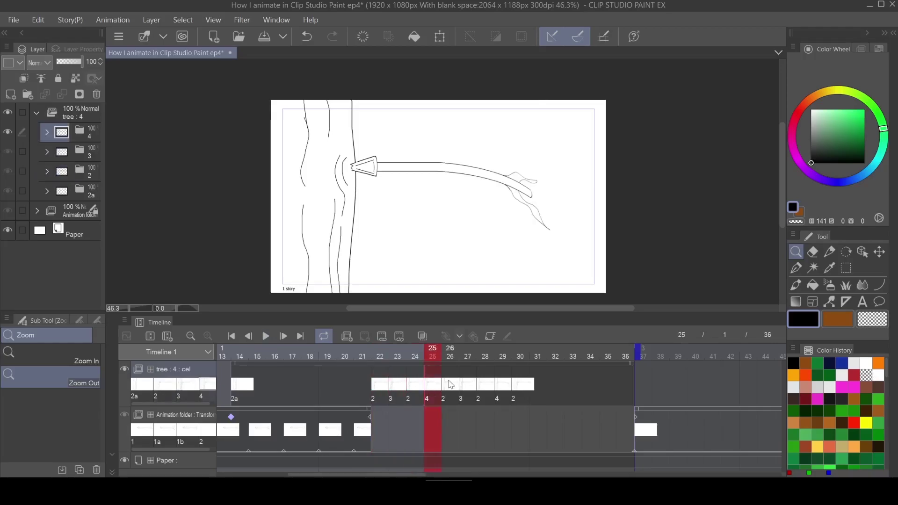
click(450, 386)
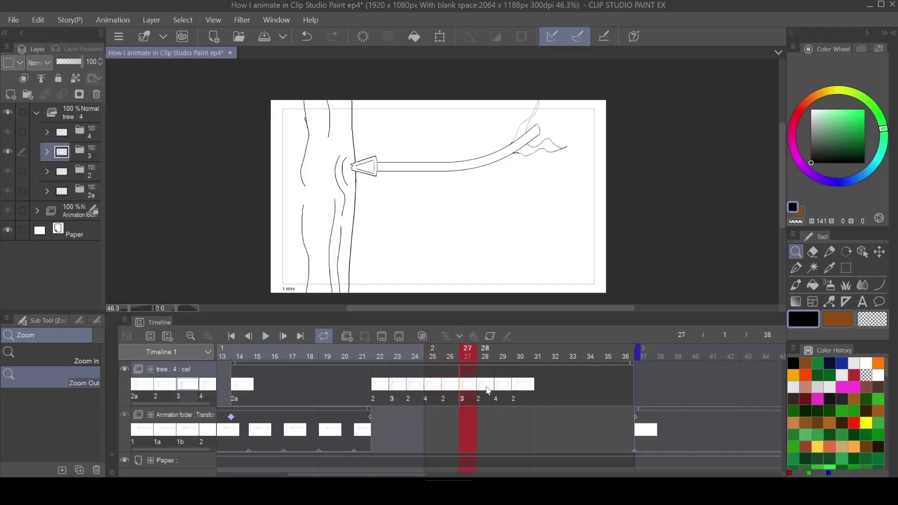
click(484, 388)
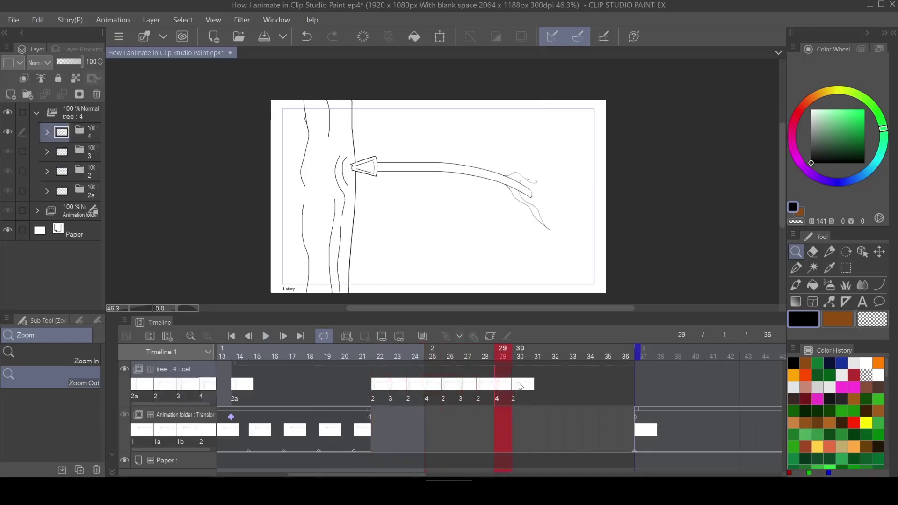
click(518, 386)
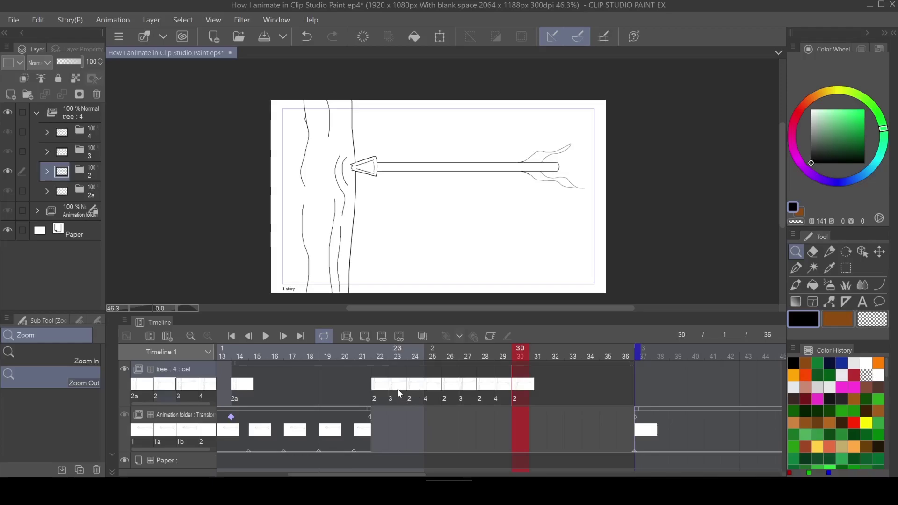
Step: Play the 36-frame arrow animation from frame 1, then stop playback
click(231, 338)
click(267, 337)
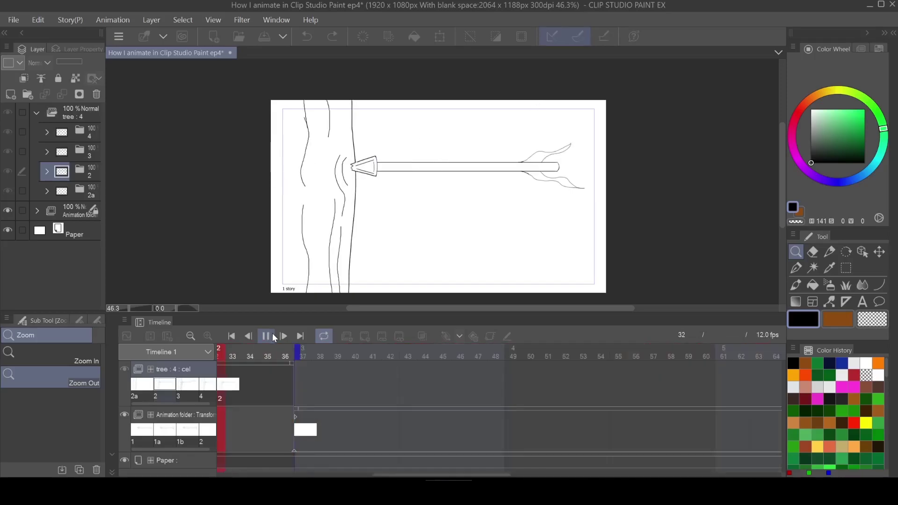
click(273, 336)
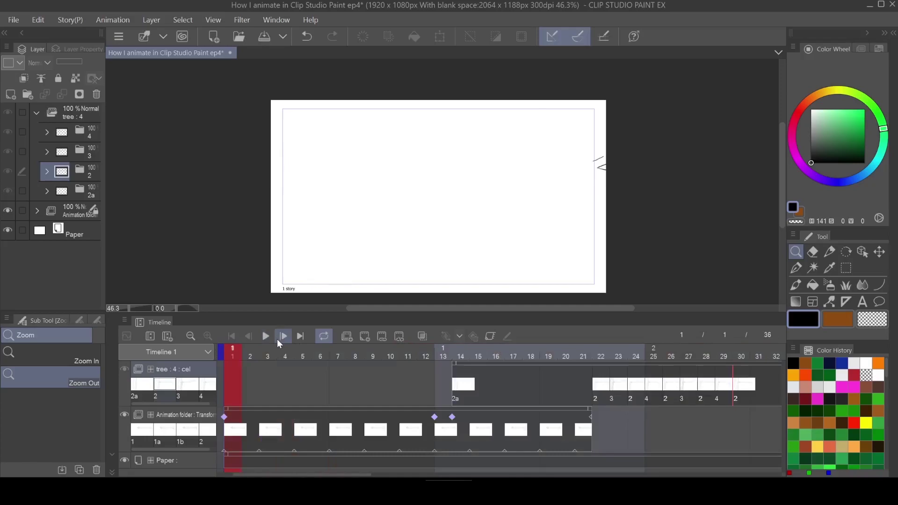